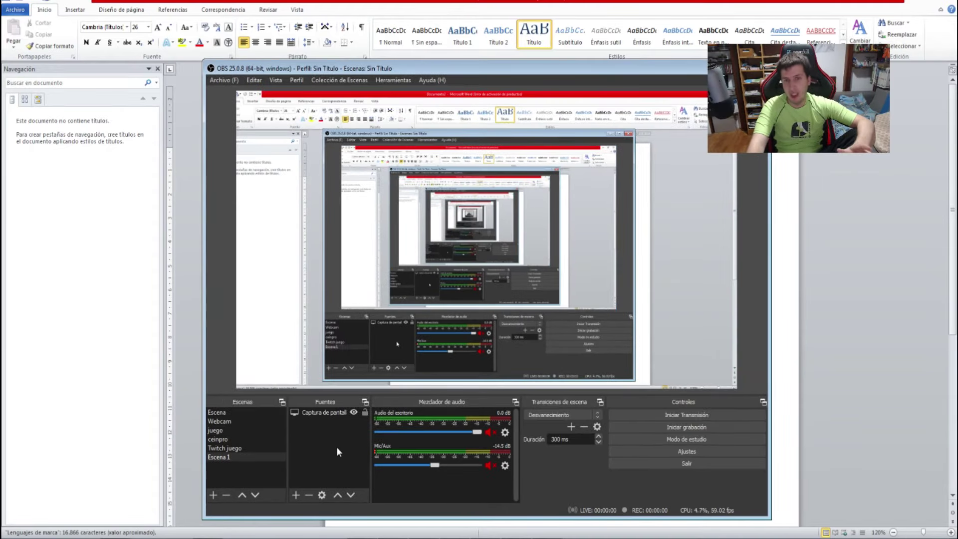
Step: Shrink the display capture to about 60% of the canvas width and place it in the canvas's upper-left area
click(251, 353)
drag(281, 331, 342, 374)
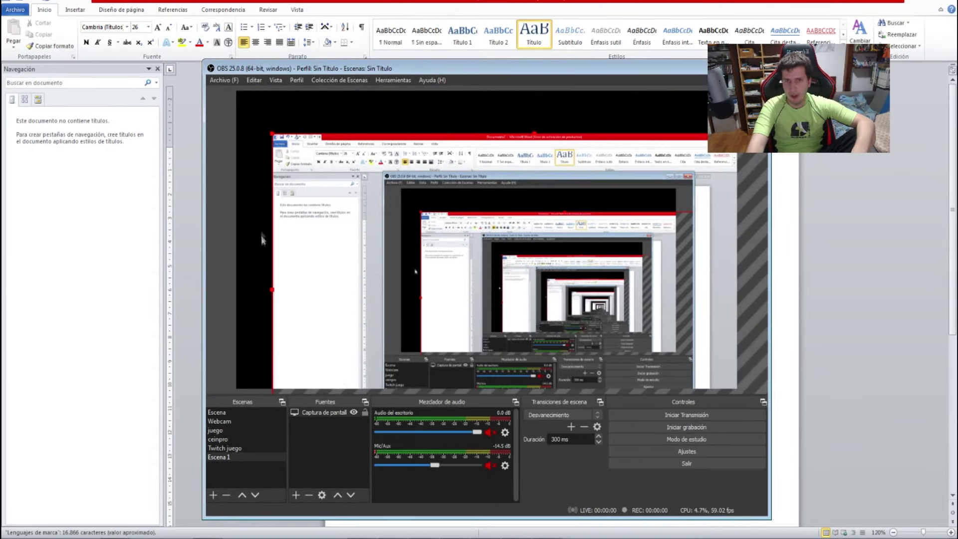
drag(272, 134, 665, 264)
drag(692, 322, 461, 169)
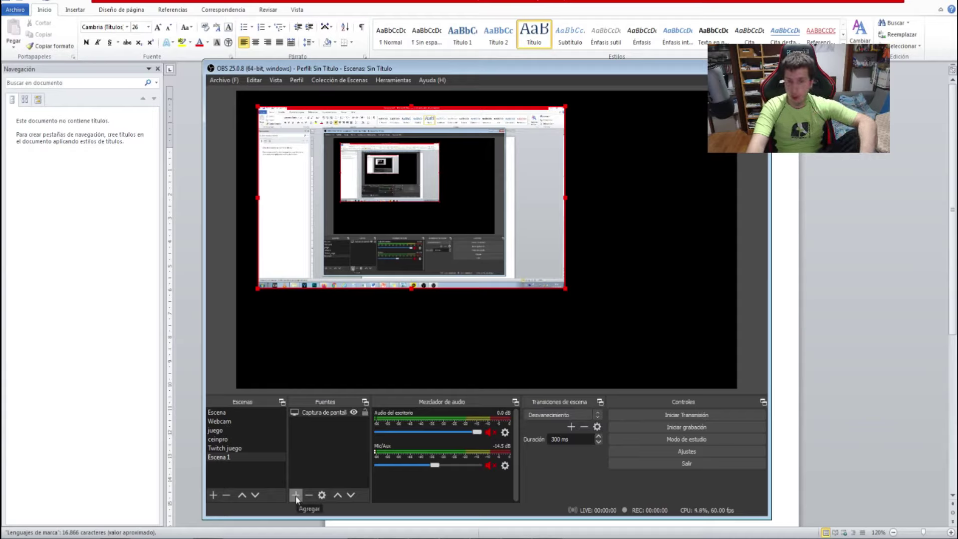
Step: Add a new video capture device source named "Dispositivo de captura de video 2" to Escena 1, using the C922 Pro Stream Webcam
click(228, 459)
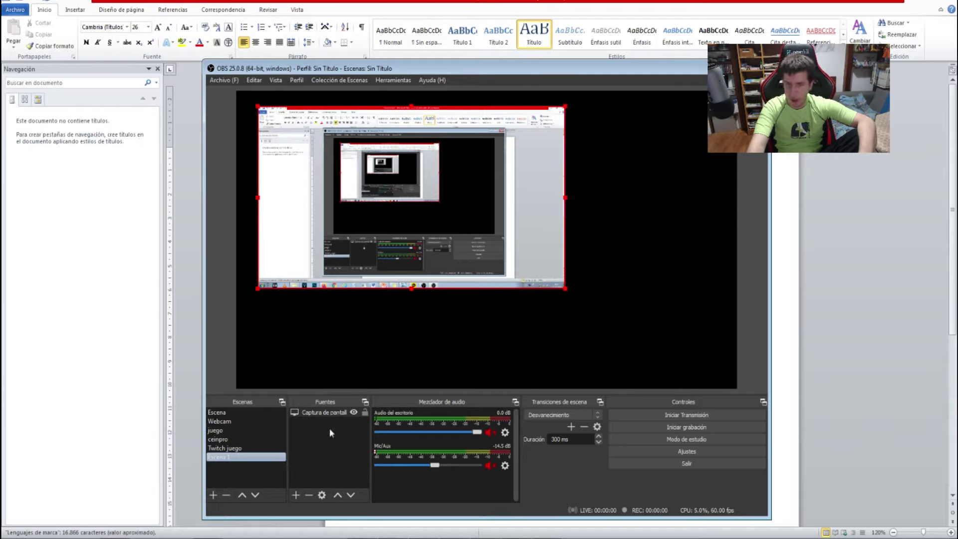
click(297, 498)
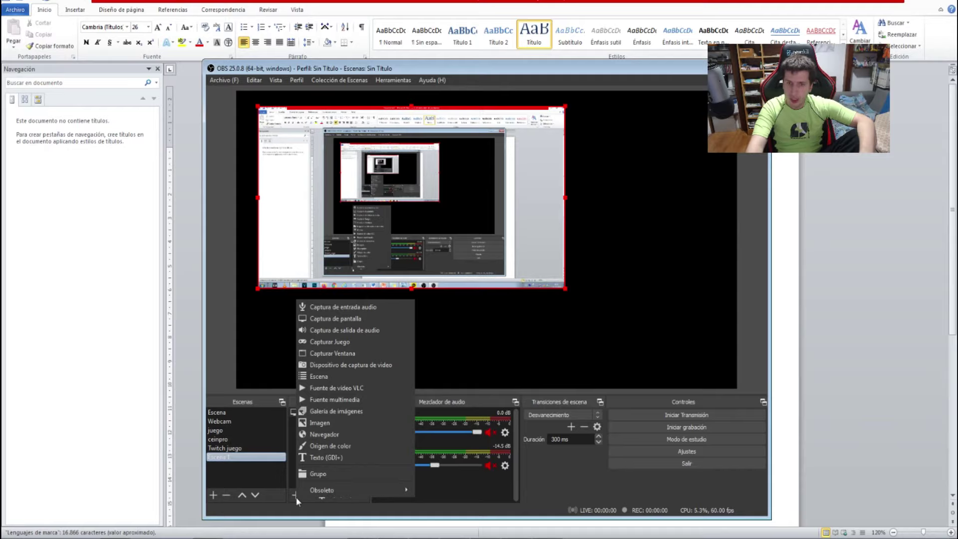
click(326, 365)
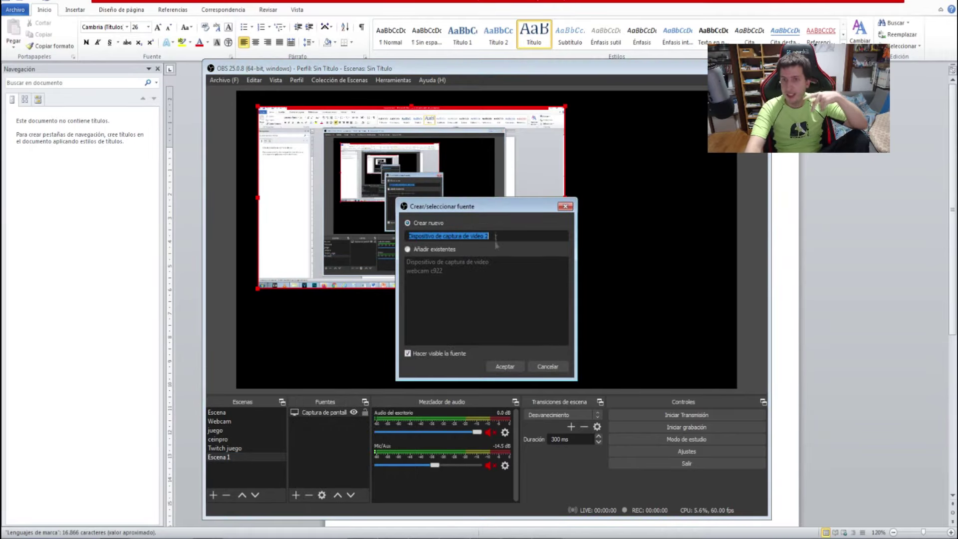
click(505, 366)
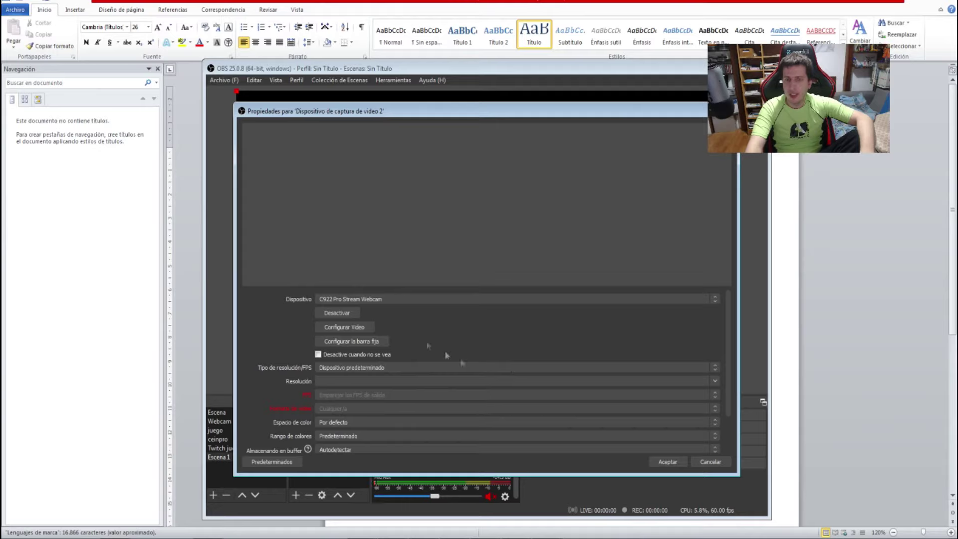
click(354, 299)
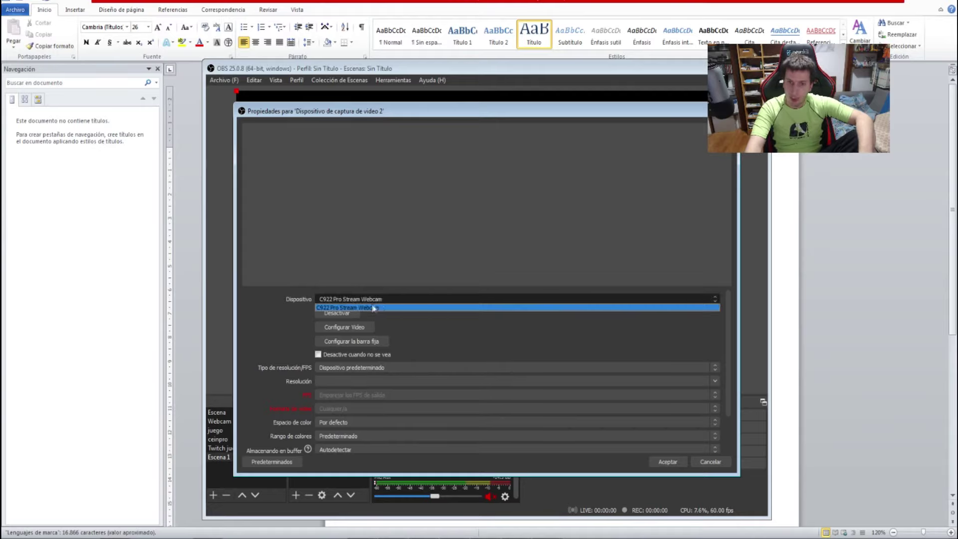
click(372, 308)
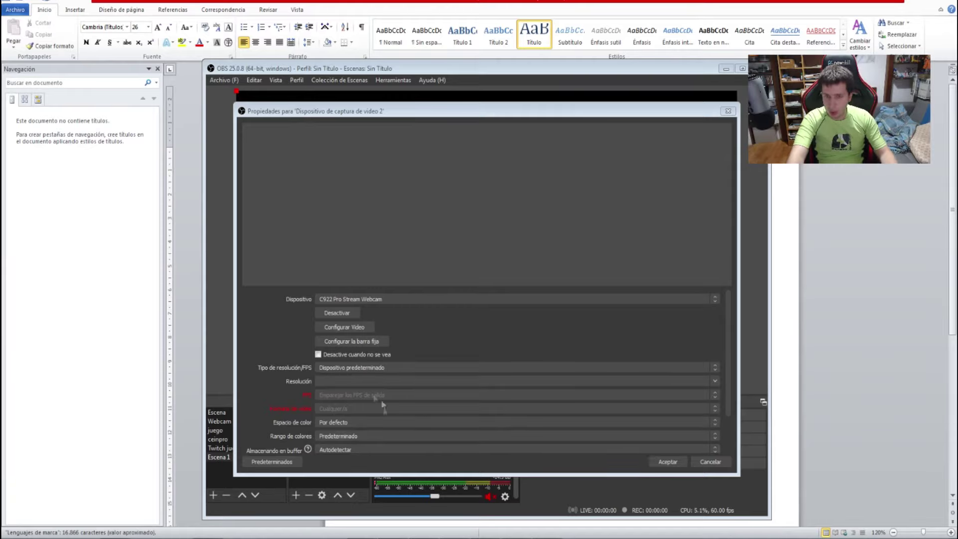
click(672, 459)
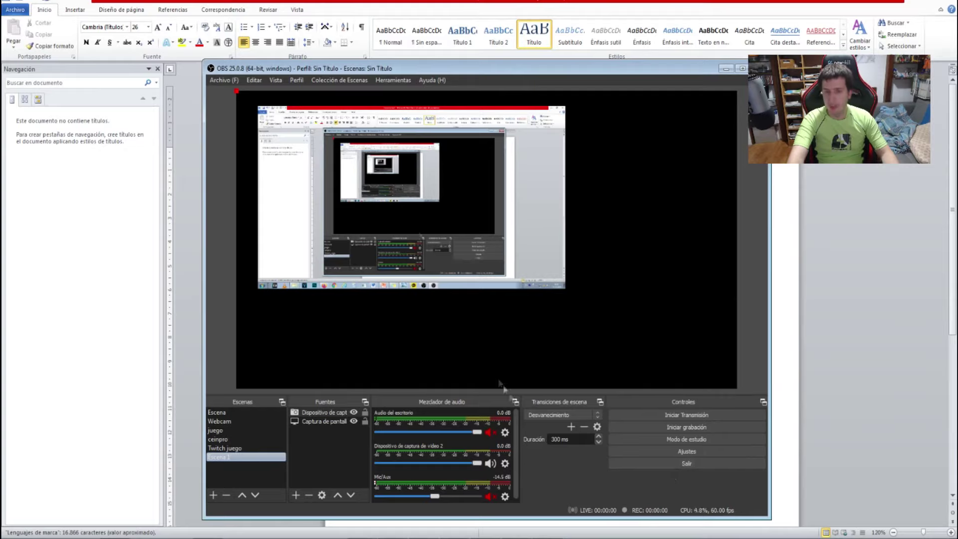
Step: Hide the display capture source and show it again
click(324, 421)
ctrl+click(324, 423)
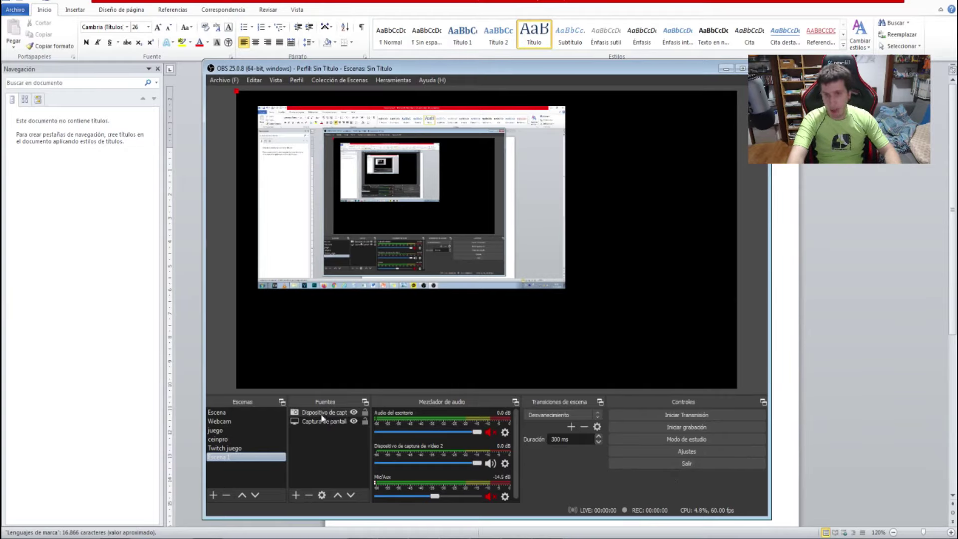
click(354, 421)
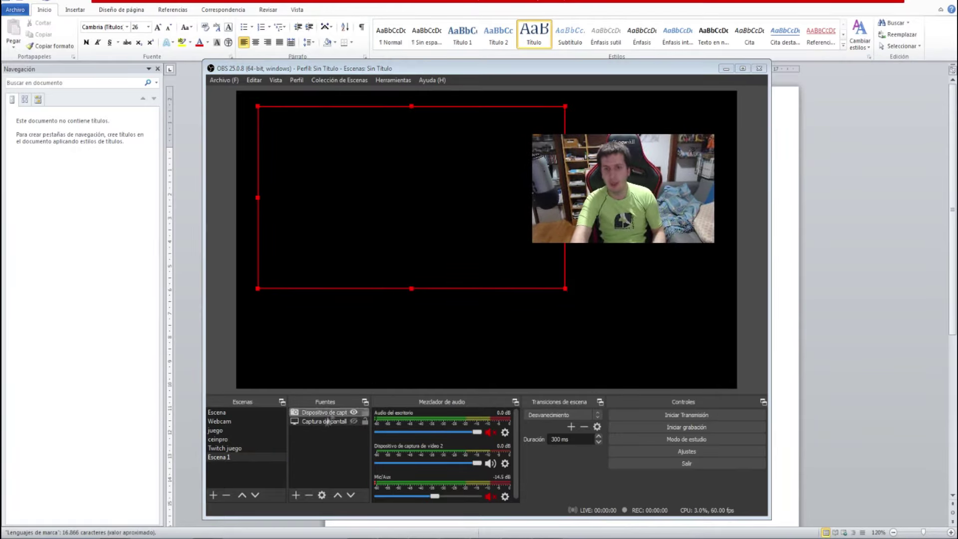
click(353, 422)
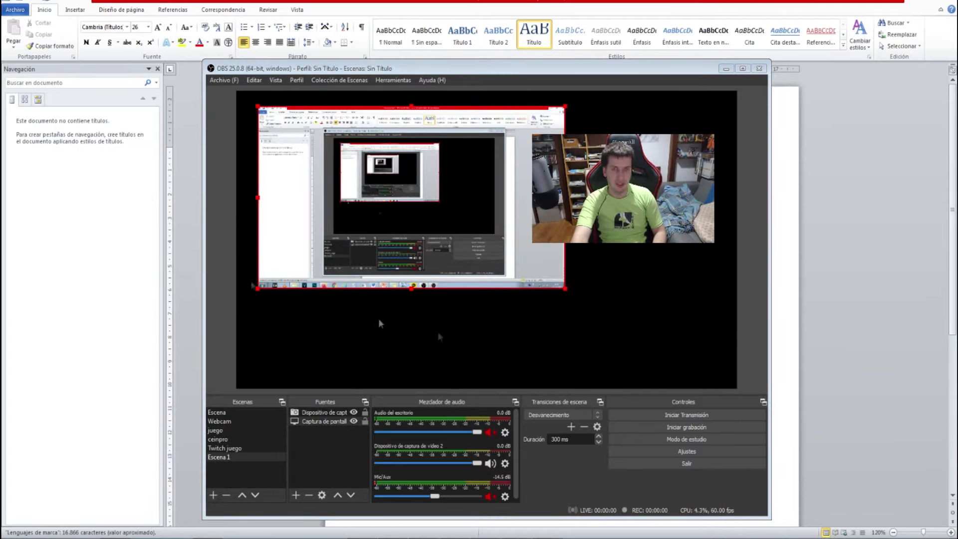
Step: Enlarge and reposition the display capture so that it covers the whole canvas
click(473, 264)
drag(570, 289, 671, 366)
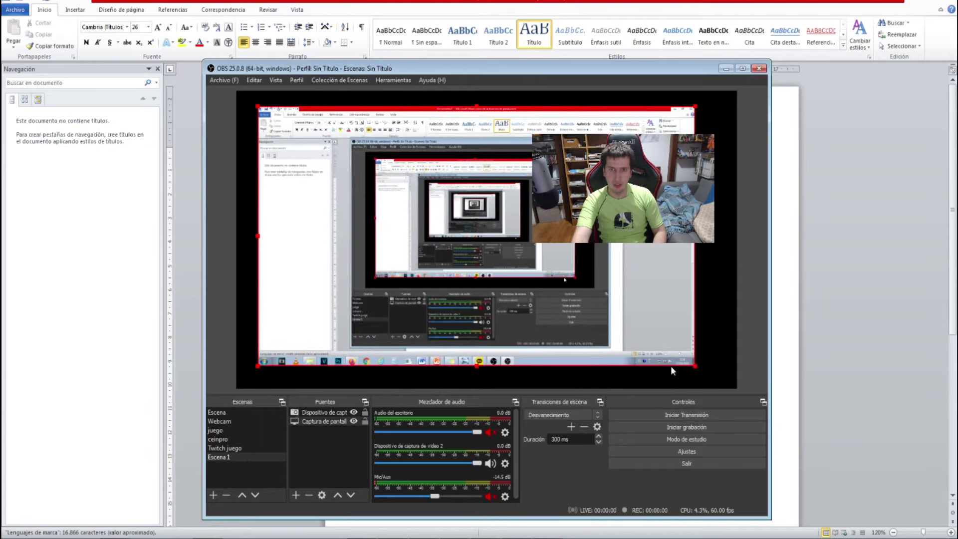
drag(633, 318, 627, 340)
drag(243, 129, 213, 89)
drag(549, 200, 600, 217)
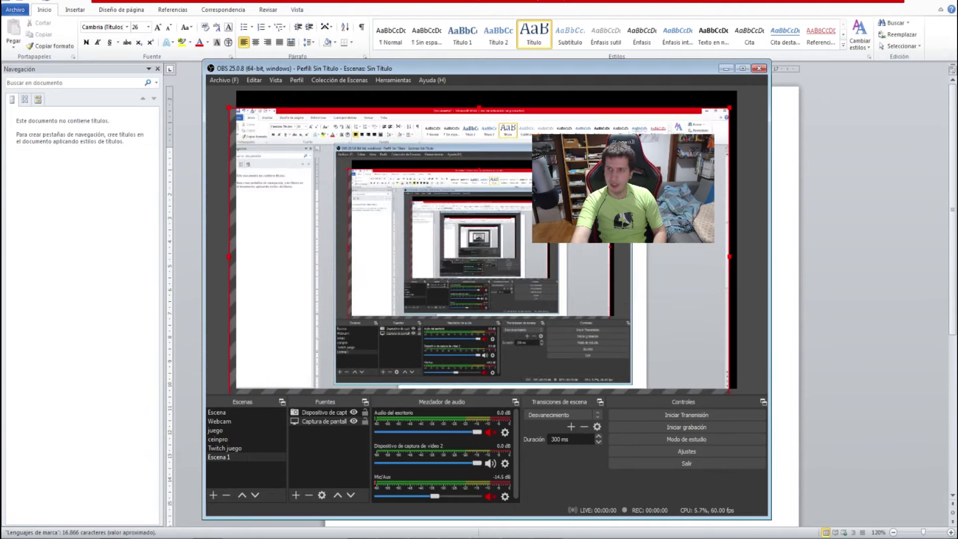
drag(729, 108, 769, 84)
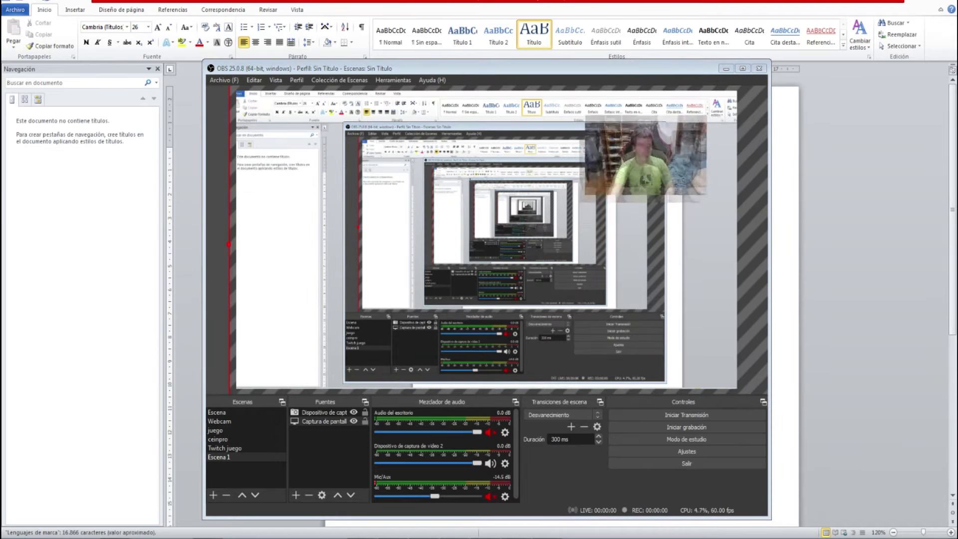
Step: Hide the display capture and move the webcam source below it in the source order
click(354, 421)
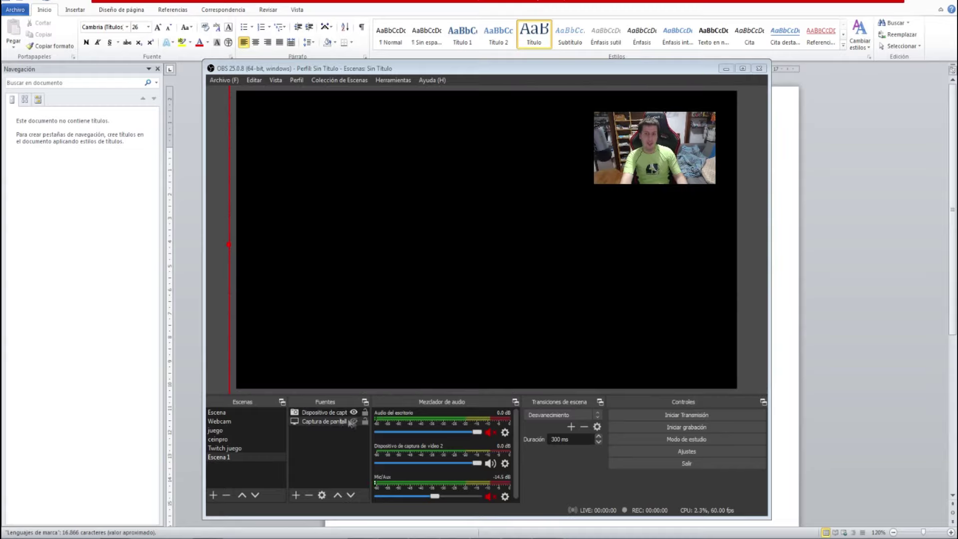
click(326, 414)
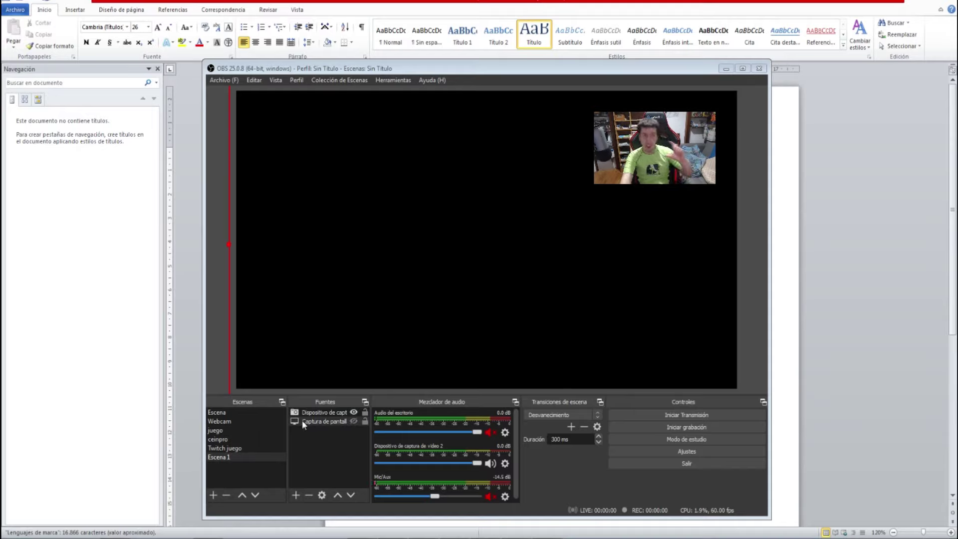
drag(311, 415, 312, 428)
click(309, 438)
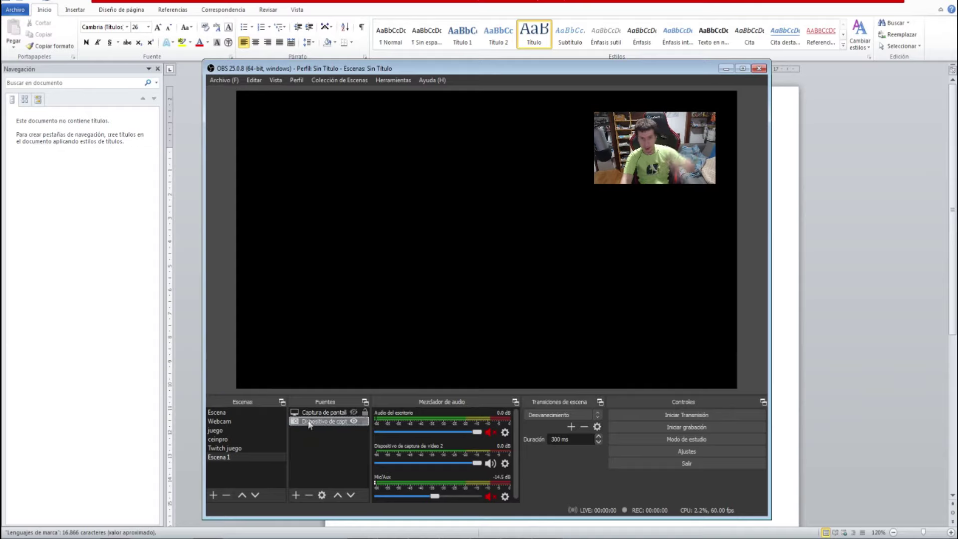
Step: Make the display capture visible and move the webcam source back above it in the source order
click(360, 414)
click(354, 414)
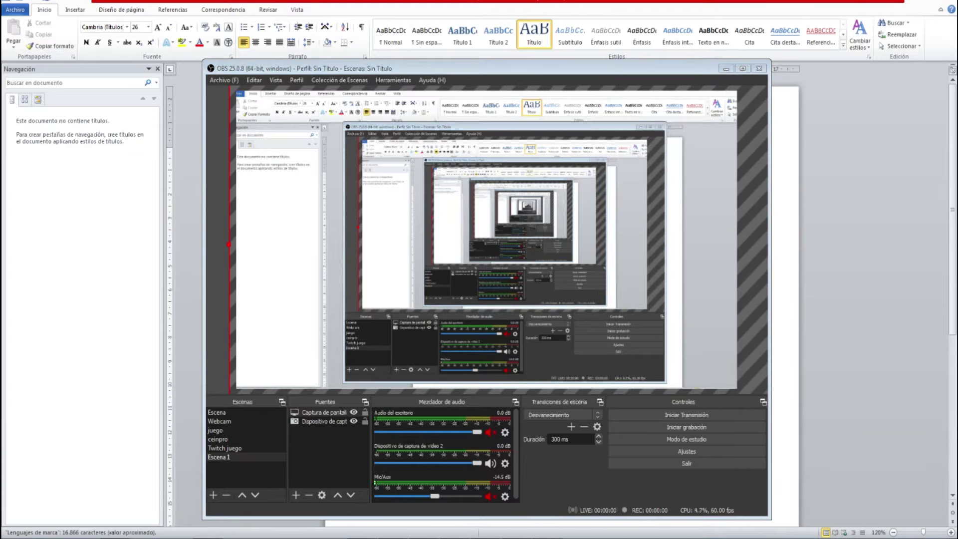
drag(328, 423, 299, 425)
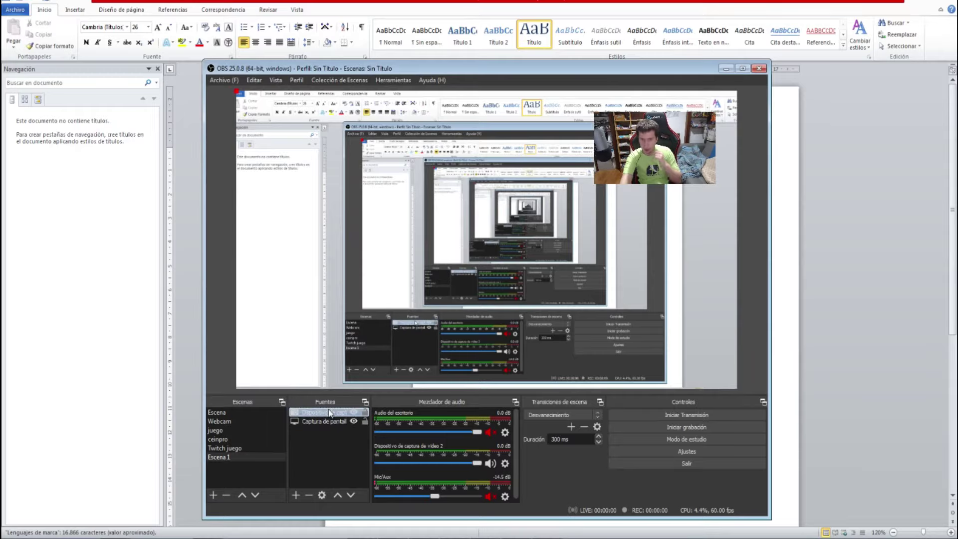
Step: Add a color source named "Origen de color" to the scene with the blue color #152cff
click(295, 494)
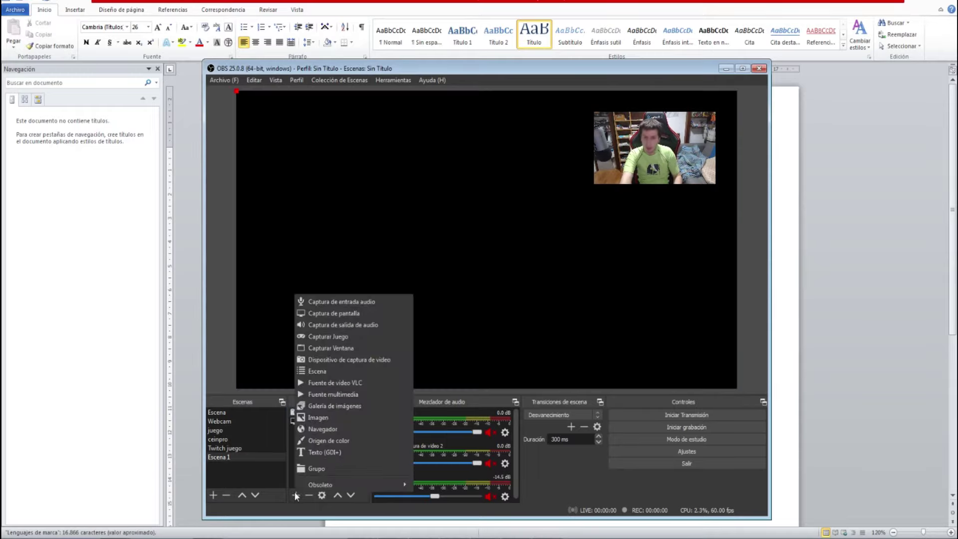
click(337, 442)
click(503, 366)
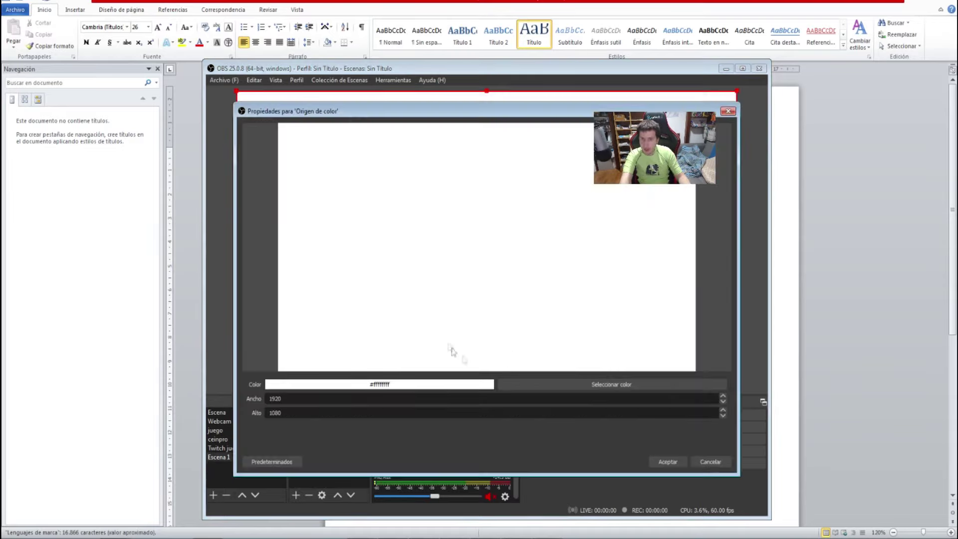
click(634, 383)
click(519, 211)
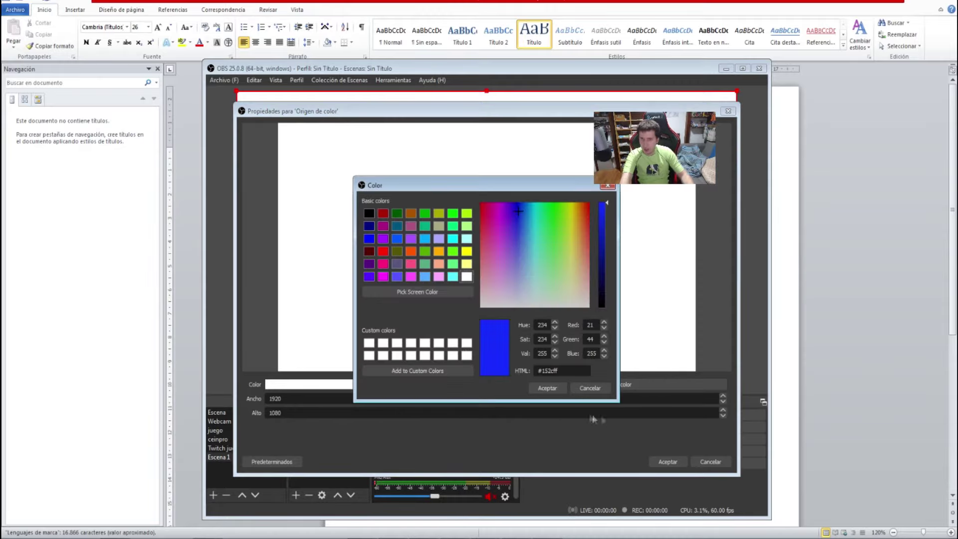
click(548, 388)
click(668, 461)
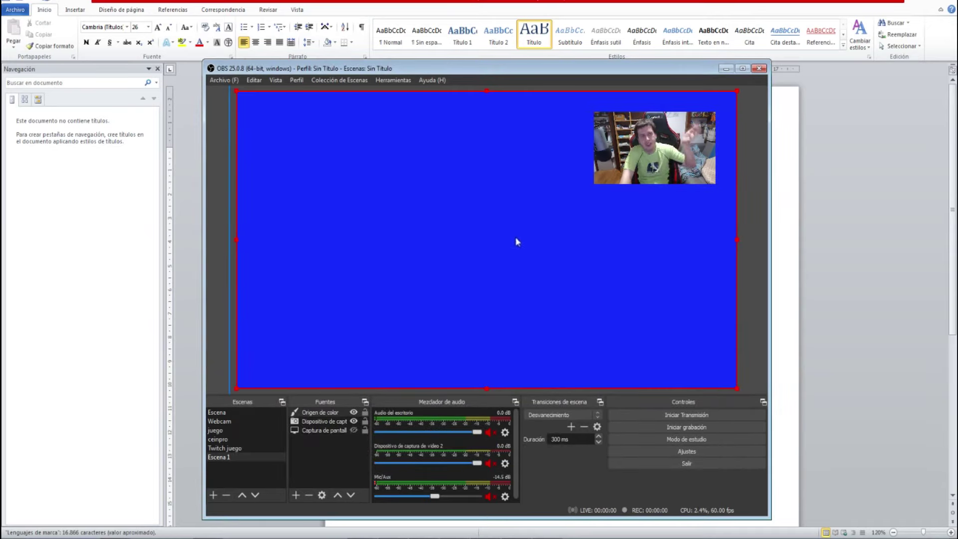
Step: Show the display capture and move it to the top of the source order, above the color source
click(354, 431)
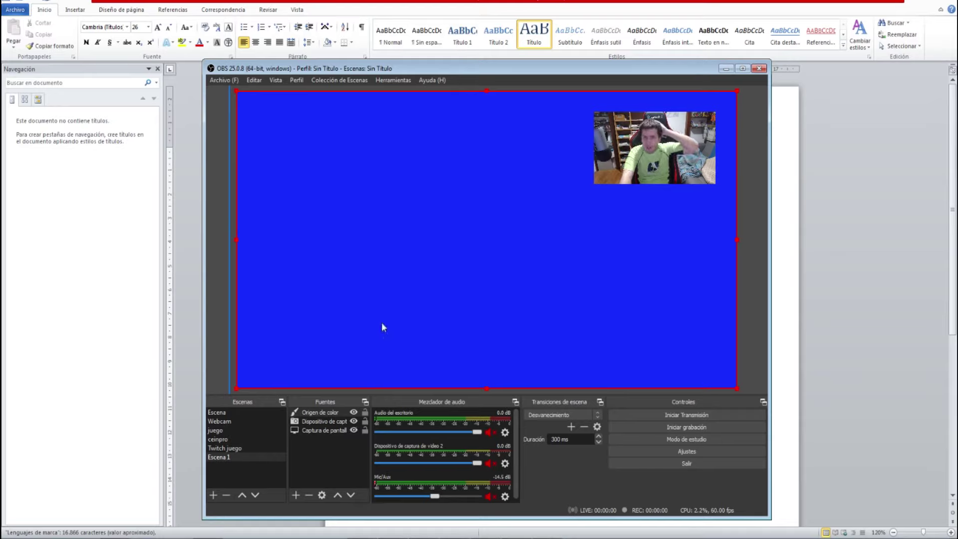
click(354, 431)
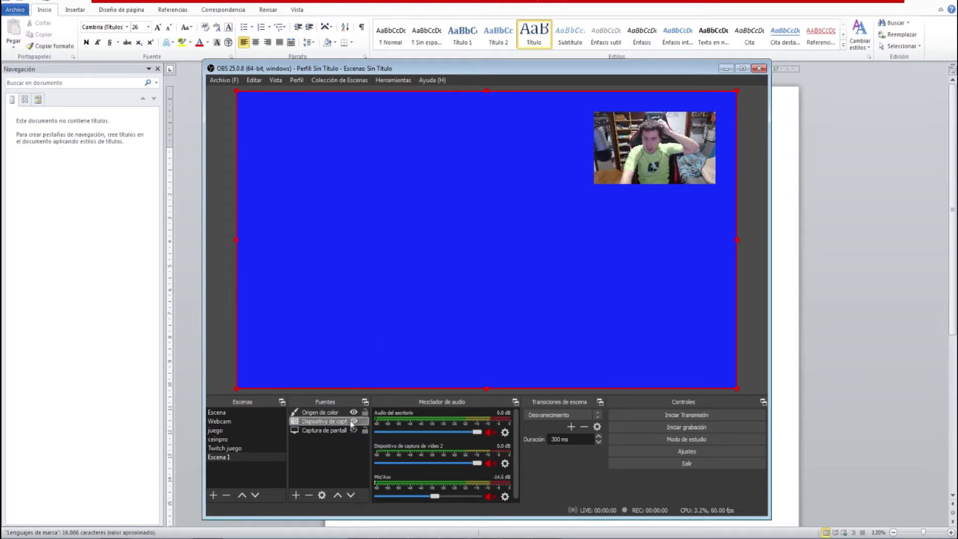
click(352, 432)
click(353, 438)
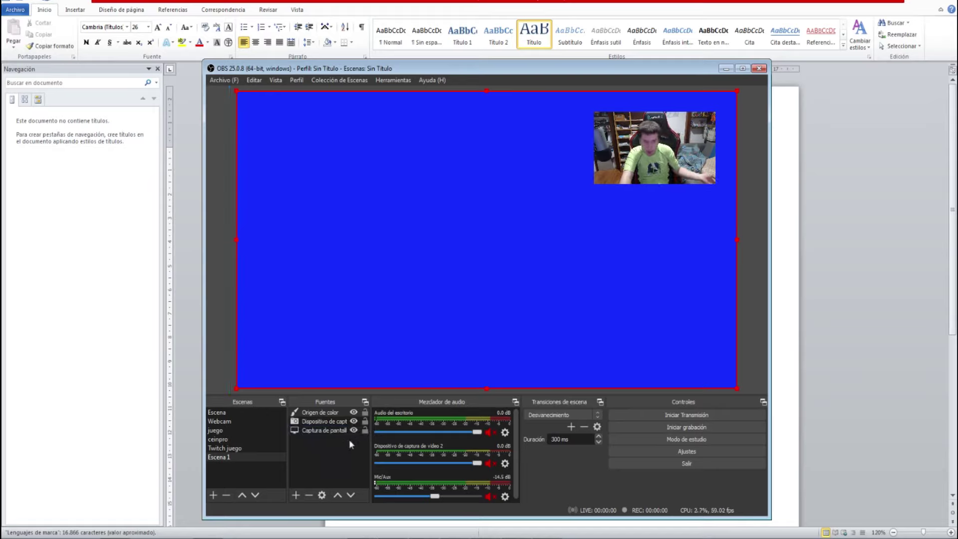
click(324, 432)
drag(322, 431, 292, 412)
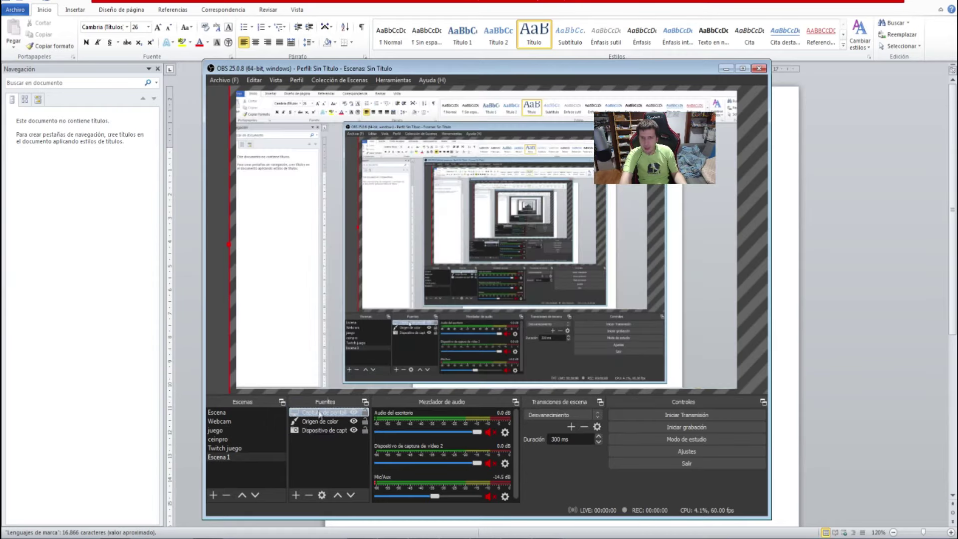
Step: Shrink the display capture to about half the canvas width and place it in the canvas's lower-left area over the blue background
drag(263, 118, 569, 302)
drag(639, 342, 353, 263)
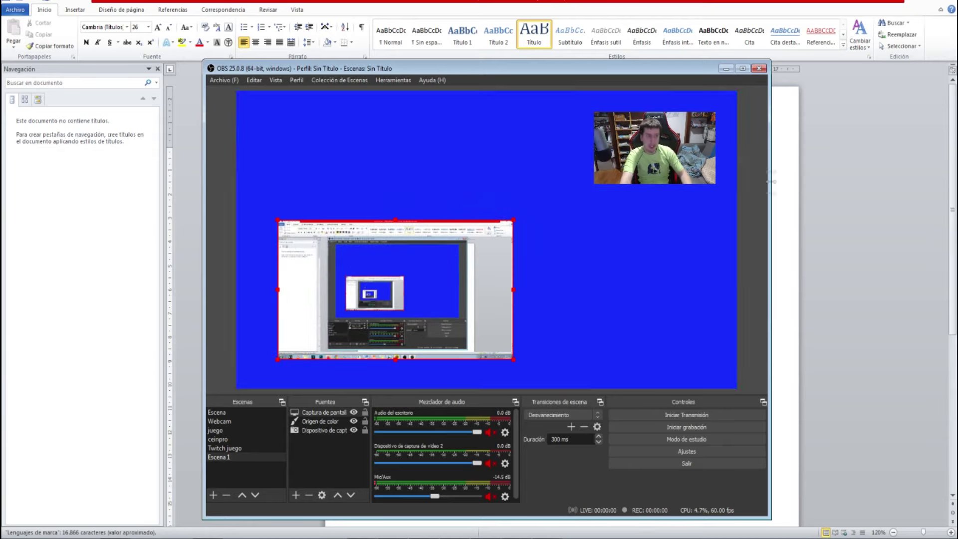
click(668, 221)
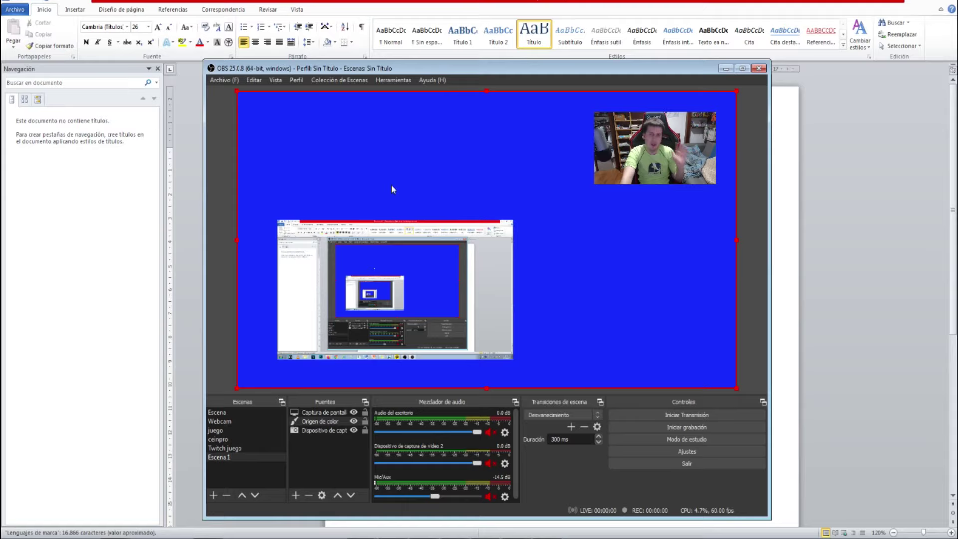
click(405, 296)
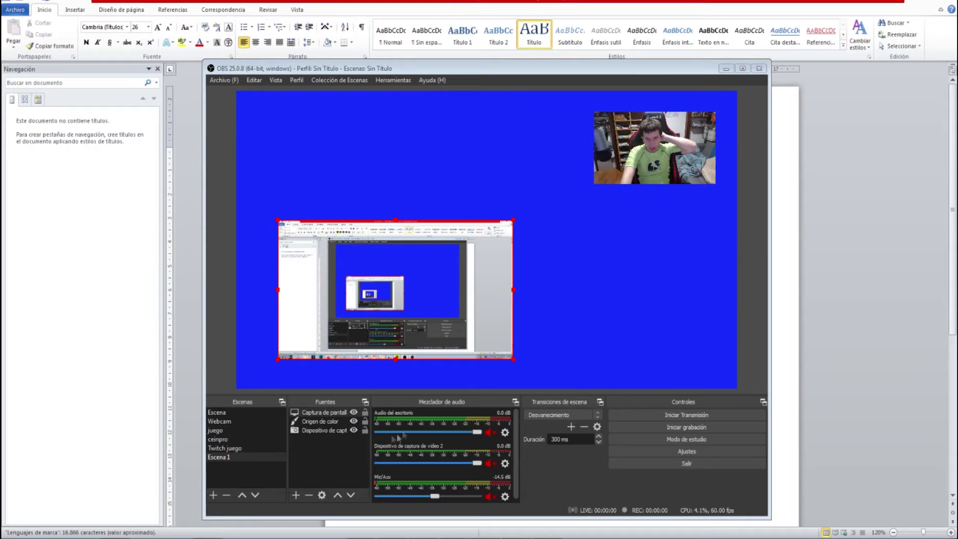
Step: Hide the color source and rearrange the display capture in the canvas's lower-left area
click(354, 422)
click(354, 413)
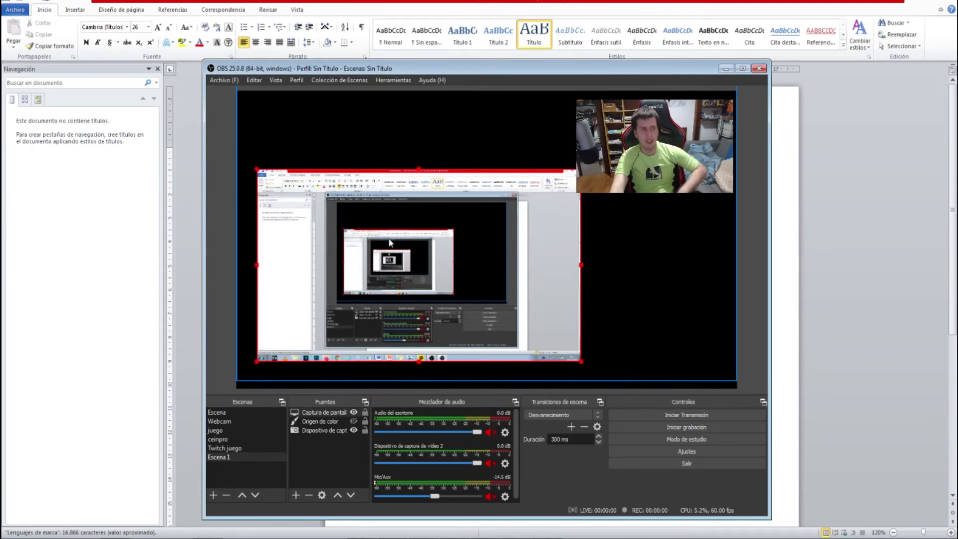
drag(390, 239, 388, 245)
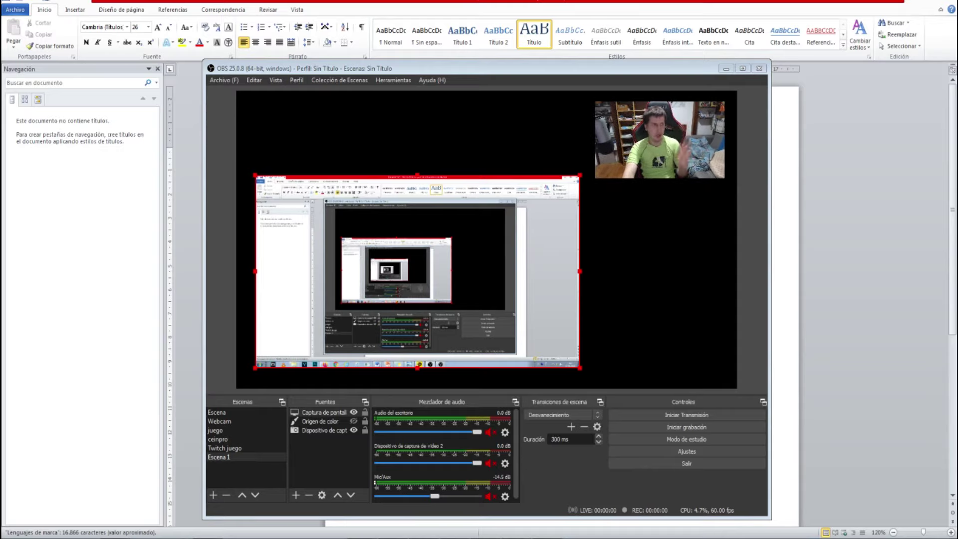
Step: Mute the desktop audio channel (Audio del escritorio) in the audio mixer
click(333, 161)
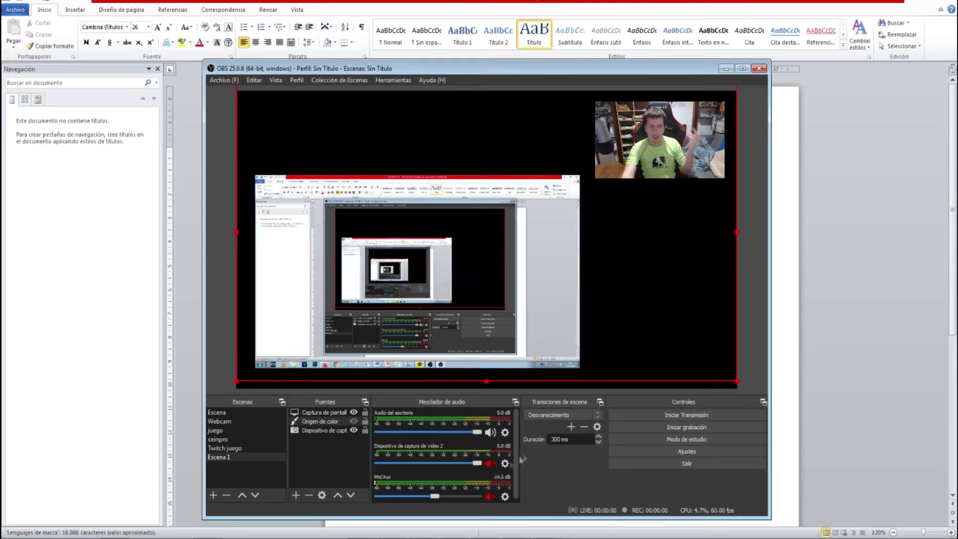
click(491, 433)
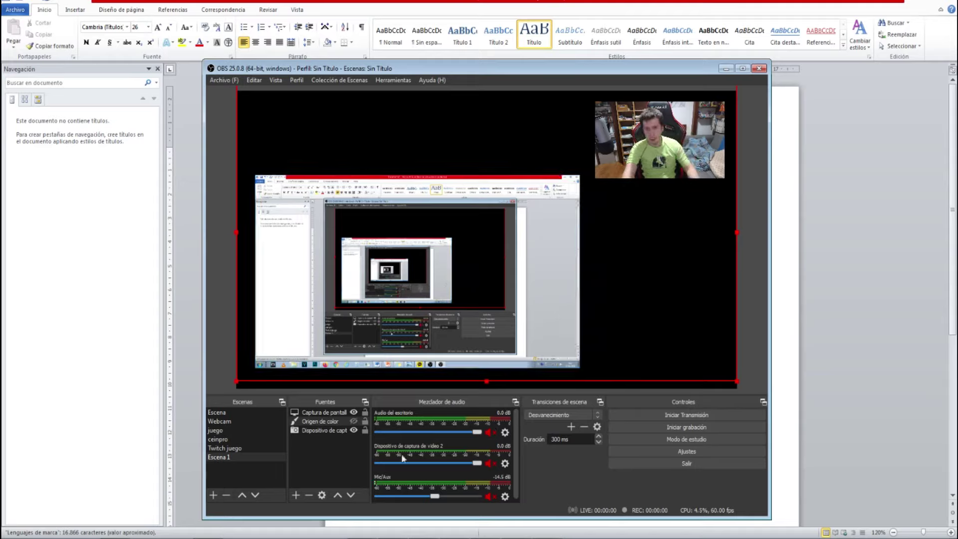
Step: Hide the muted second video capture device channel (Dispositivo de captura de vídeo 2) from the audio mixer
click(491, 464)
scroll(441, 449, down, 1)
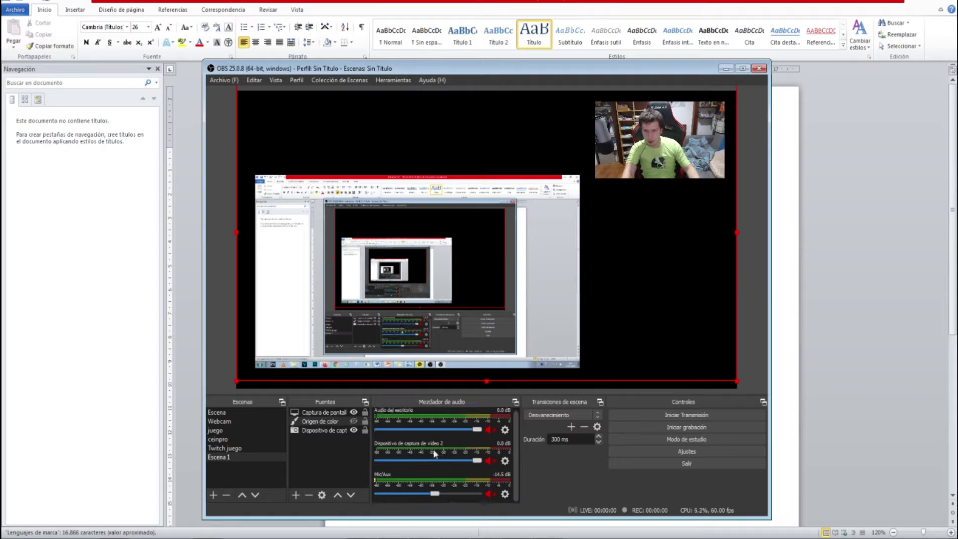
click(505, 461)
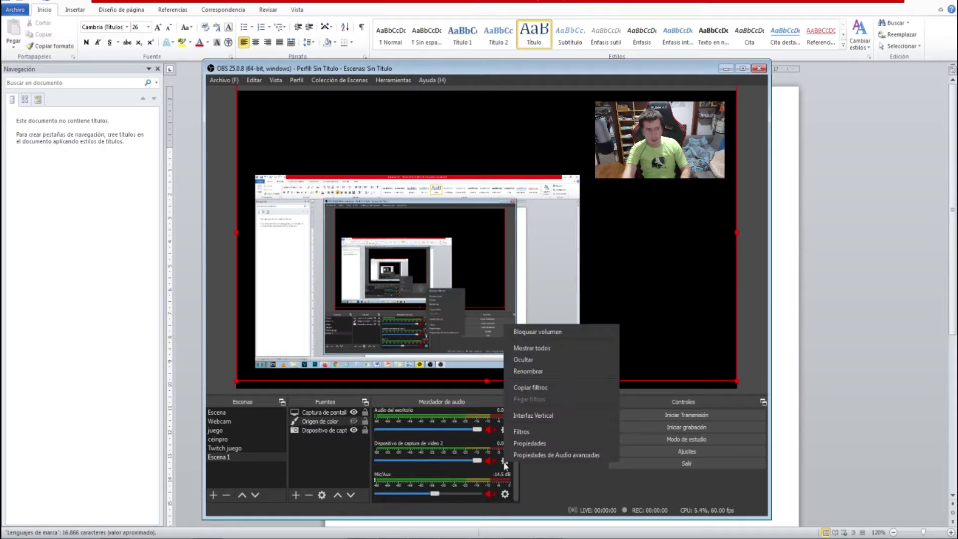
click(541, 359)
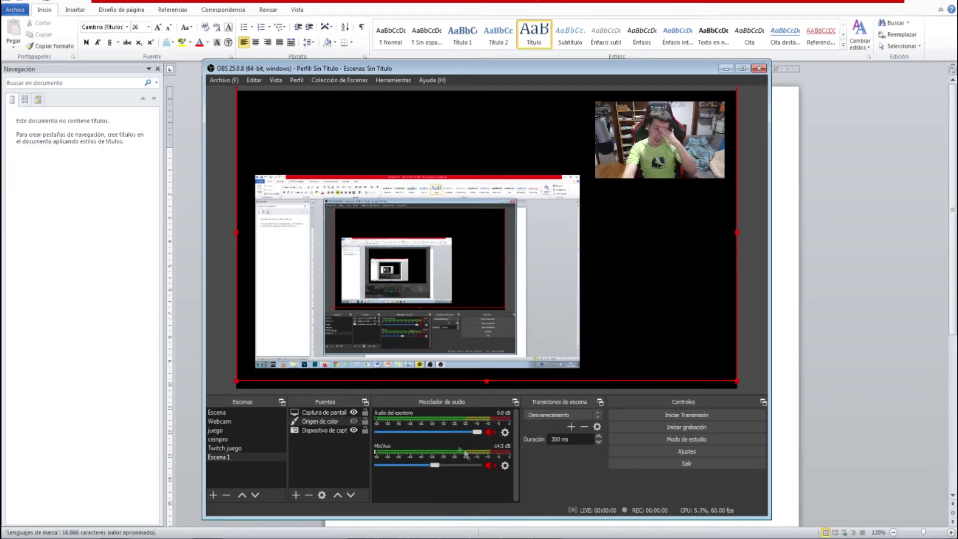
Step: Unmute the Mic/Aux and desktop audio channels, raise Mic/Aux to 0.0 dB, and lower it to about -64 dB
click(490, 466)
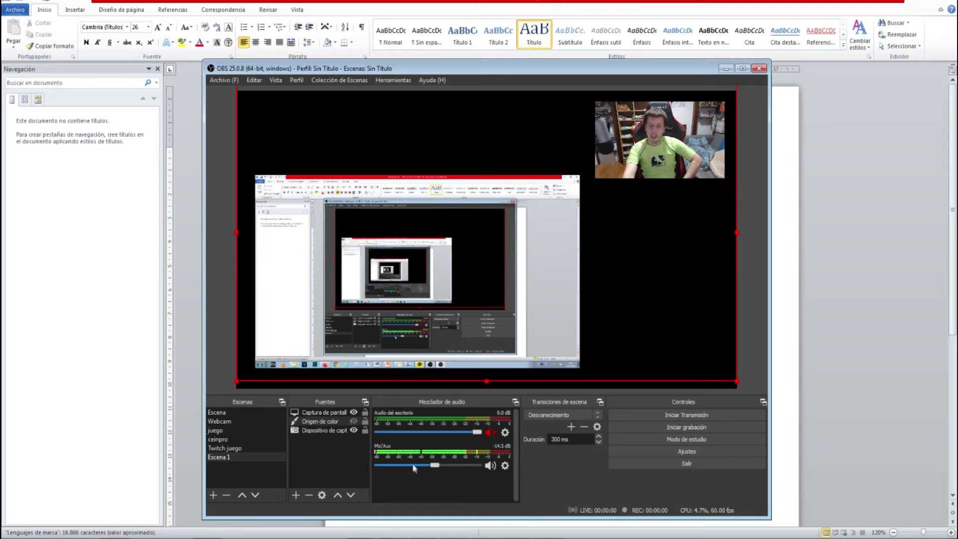
drag(436, 470, 505, 469)
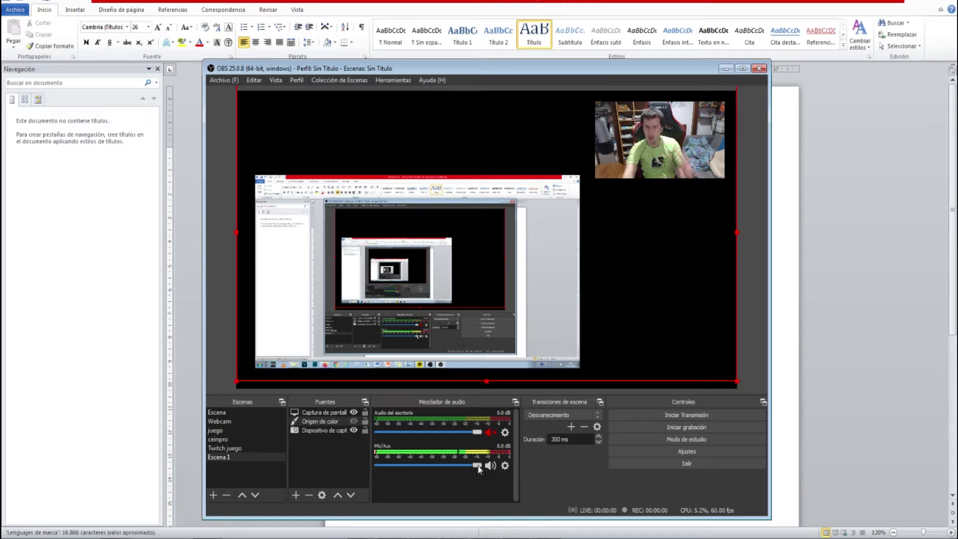
drag(479, 469, 389, 471)
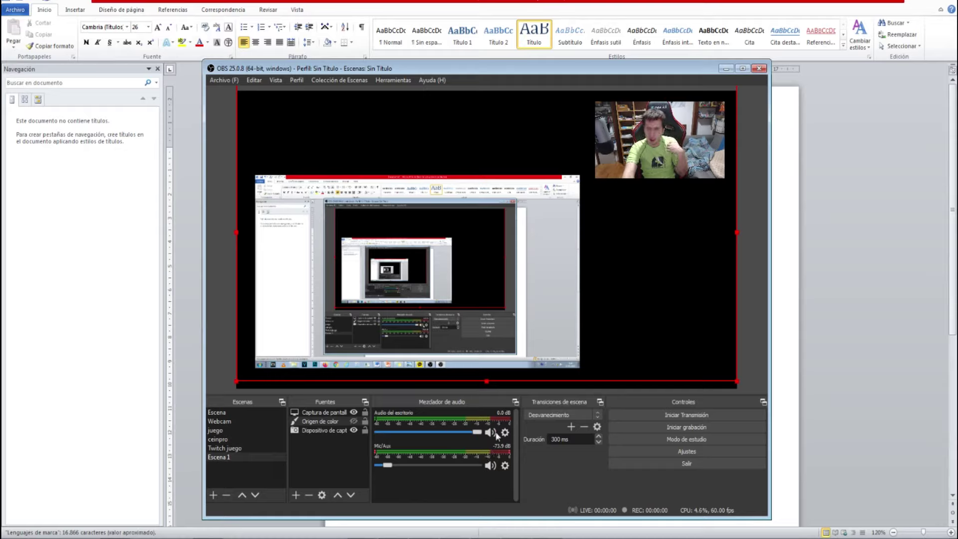
drag(388, 465, 392, 466)
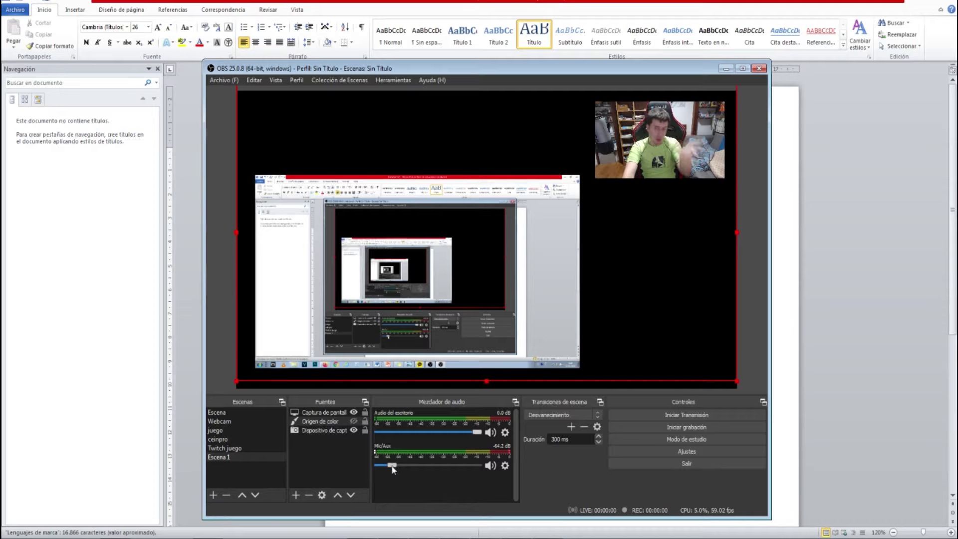
Step: Balance the mixer levels with Mic/Aux at about -10.7 dB and desktop audio at about -37.7 dB
drag(393, 467, 441, 465)
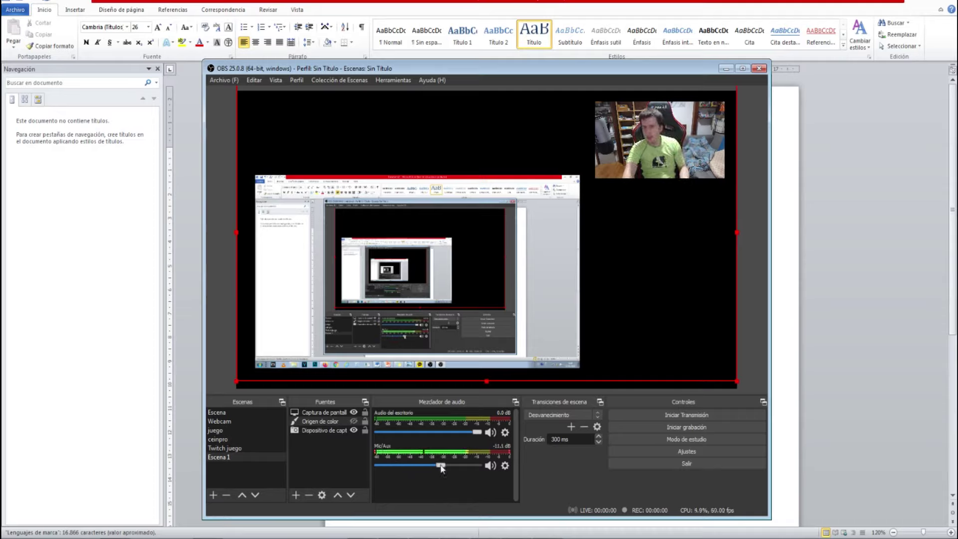
drag(479, 433, 419, 434)
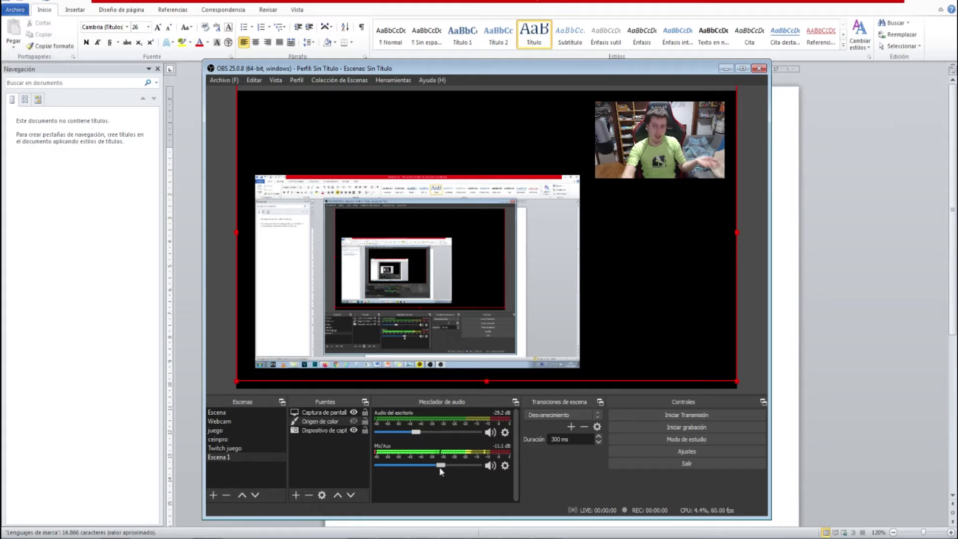
mouse_move(439, 466)
mouse_down()
mouse_move(454, 470)
mouse_move(442, 469)
mouse_up()
drag(414, 435, 409, 435)
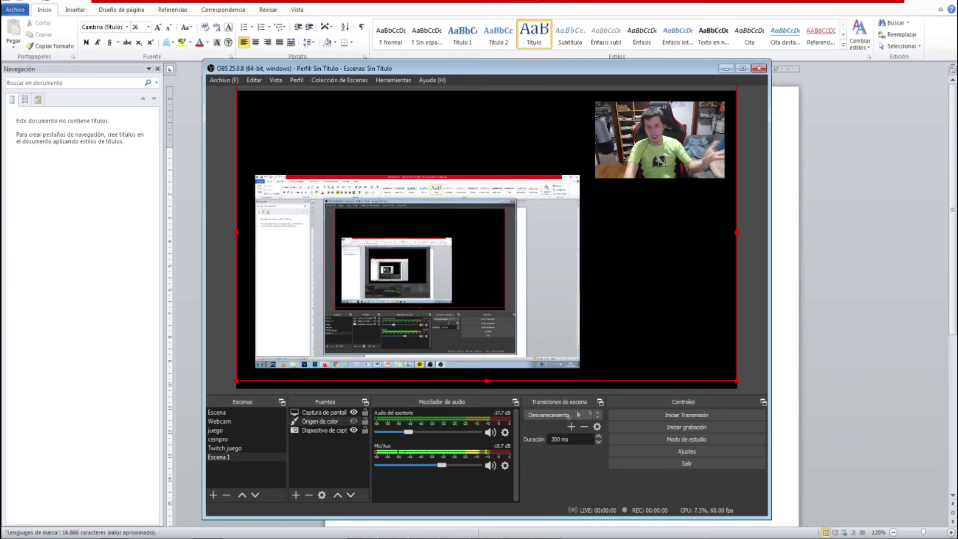
click(666, 428)
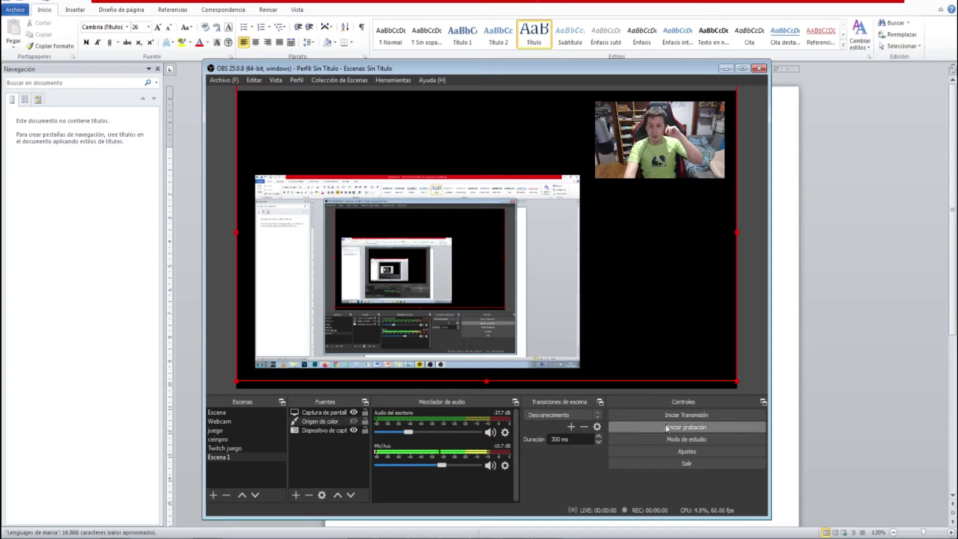